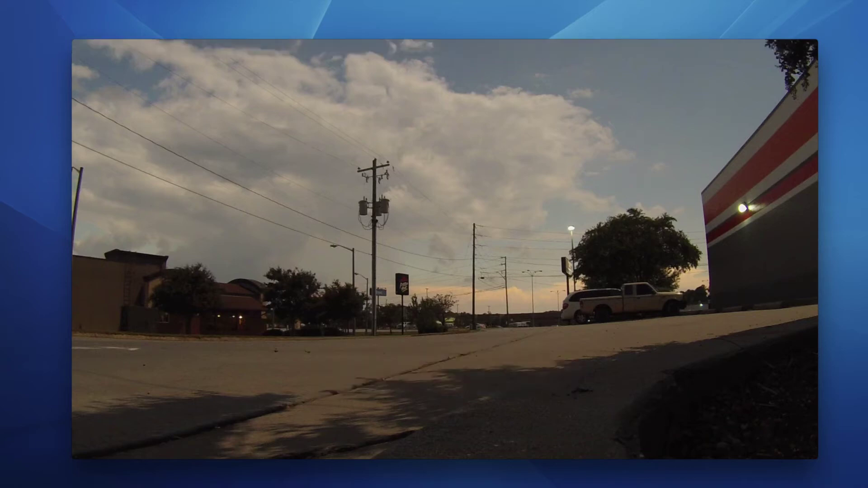
Trim the clip's end back to 07:37.97 and preview the trimmed result
{"action": "left_click", "coordinate": [175, 197]}
{"action": "left_click_drag", "start_coordinate": [745, 422], "coordinate": [310, 425]}
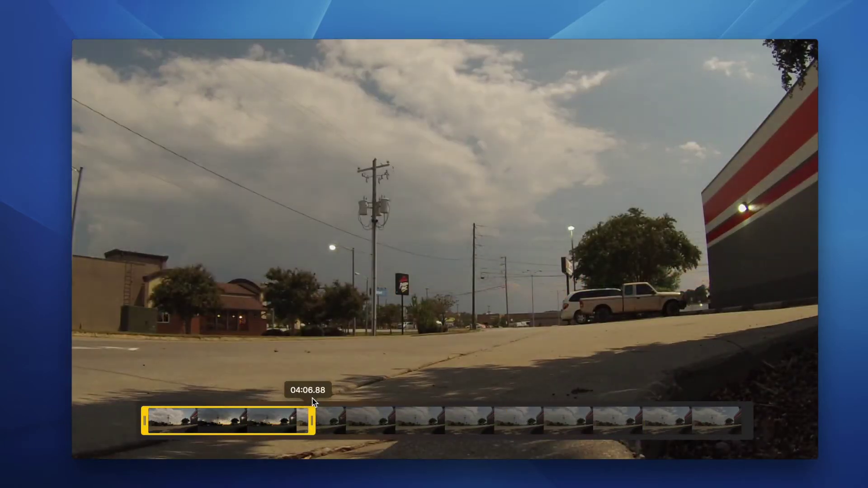
{"action": "left_click", "coordinate": [773, 410]}
{"action": "left_click", "coordinate": [477, 366]}
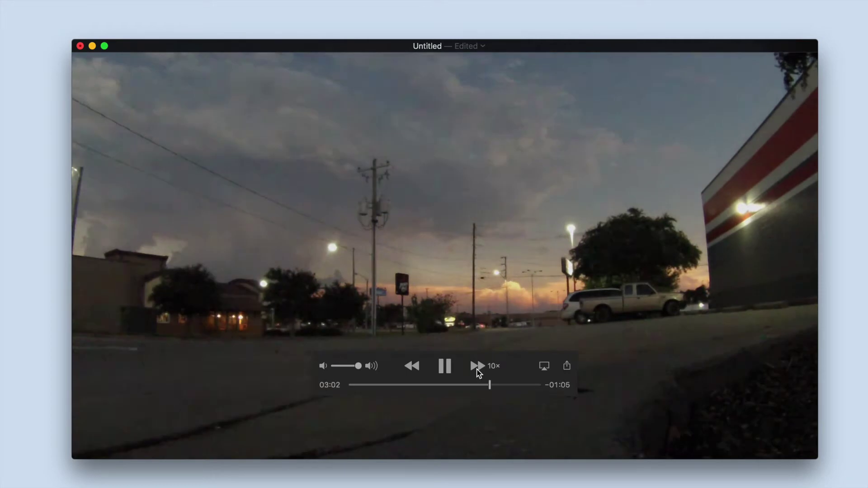
Save the trimmed clip as New Trim.mp4 on the Desktop
{"action": "key", "text": "super+w"}
{"action": "type", "text": "New Trim.mp4"}
{"action": "left_click", "coordinate": [484, 153]}
{"action": "left_click", "coordinate": [439, 176]}
{"action": "left_click", "coordinate": [551, 177]}
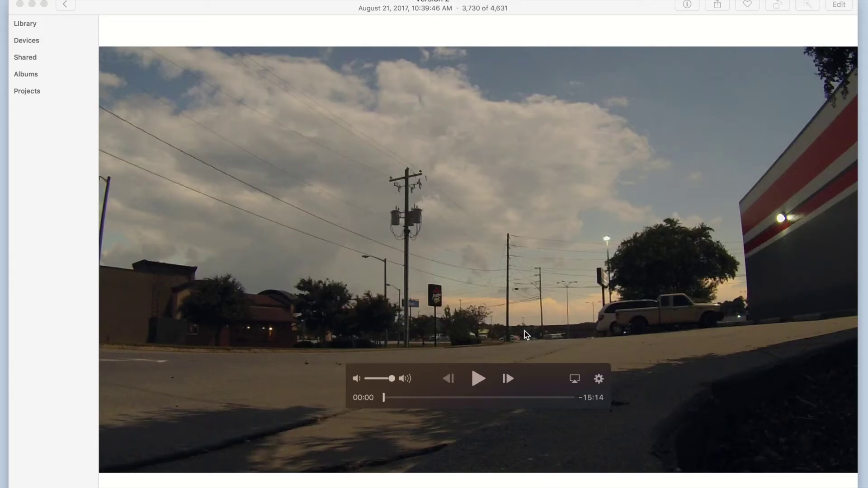
Trim the street video in Photos to run from about 00:11 to about 04:24
{"action": "left_click", "coordinate": [599, 382]}
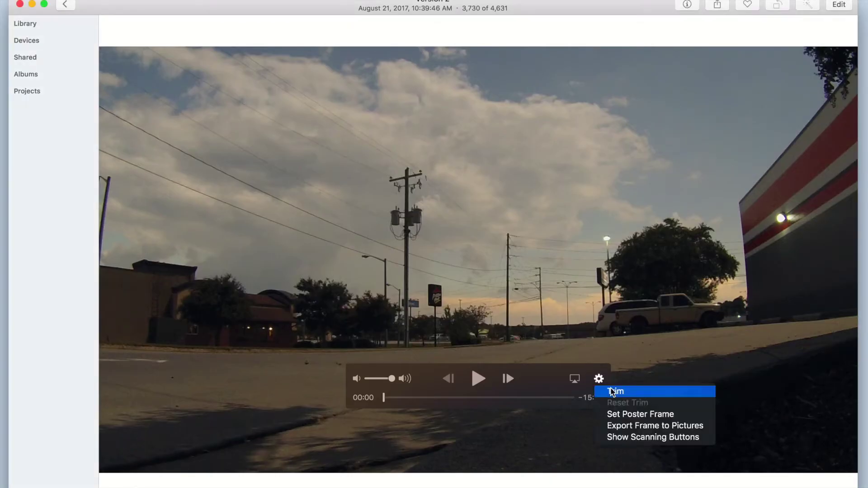
{"action": "left_click", "coordinate": [613, 391]}
{"action": "left_click_drag", "start_coordinate": [785, 434], "coordinate": [360, 434]}
{"action": "left_click_drag", "start_coordinate": [172, 434], "coordinate": [140, 429]}
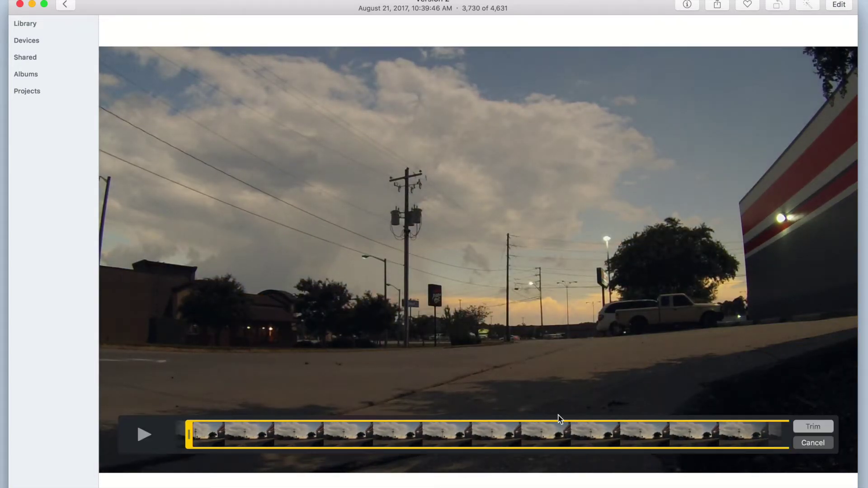
{"action": "left_click_drag", "start_coordinate": [189, 434], "coordinate": [109, 434]}
{"action": "mouse_move", "coordinate": [365, 439]}
{"action": "left_mouse_down"}
{"action": "mouse_move", "coordinate": [289, 435]}
{"action": "mouse_move", "coordinate": [420, 438]}
{"action": "mouse_move", "coordinate": [329, 430]}
{"action": "mouse_move", "coordinate": [368, 429]}
{"action": "left_mouse_up"}
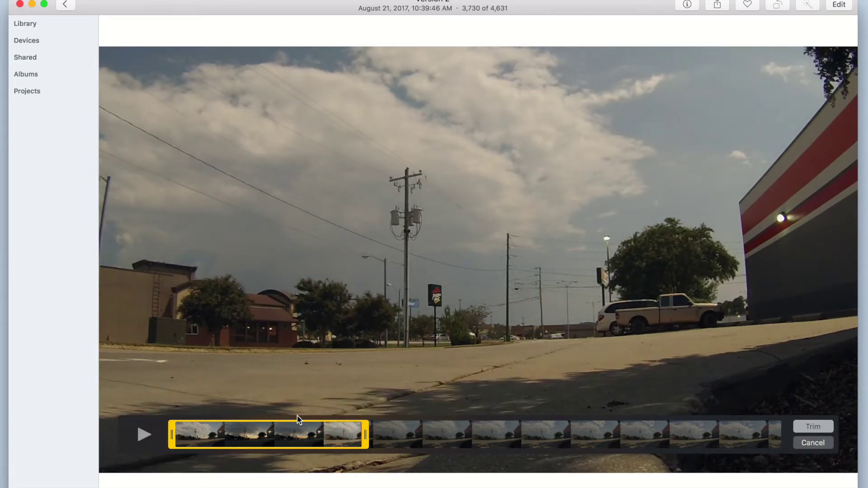
{"action": "left_click", "coordinate": [803, 427]}
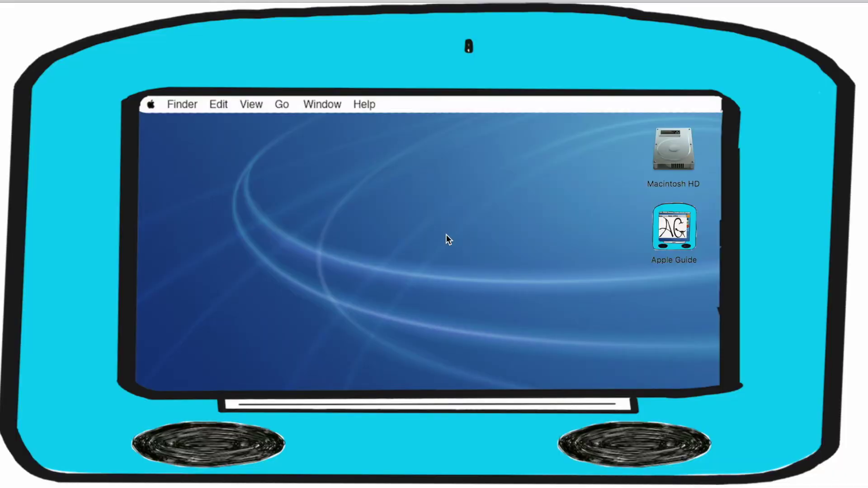
Open the Apple Guide icon on the desktop
{"action": "double_click", "coordinate": [670, 221]}
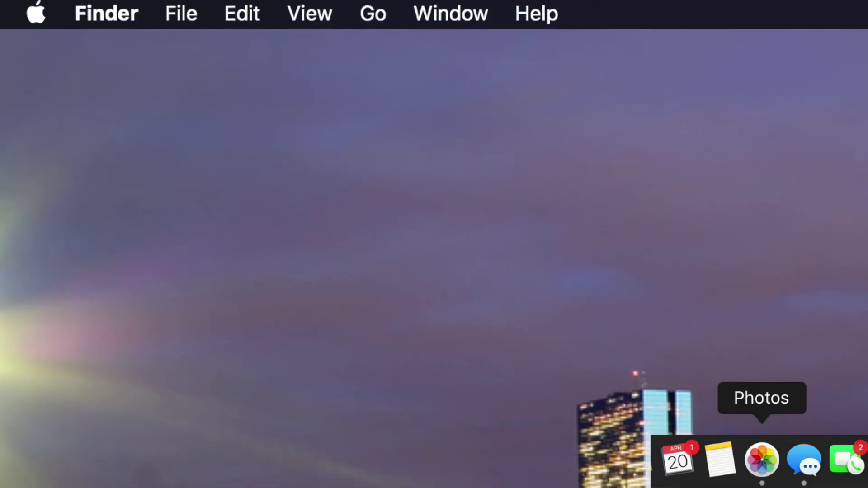
Launch Photos.app from the Applications folder
{"action": "left_click", "coordinate": [372, 12]}
{"action": "key", "text": "Escape"}
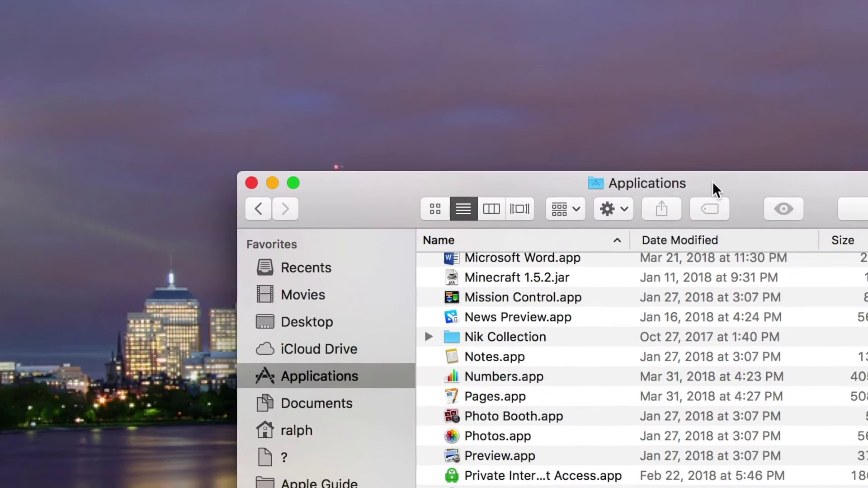
{"action": "double_click", "coordinate": [524, 437]}
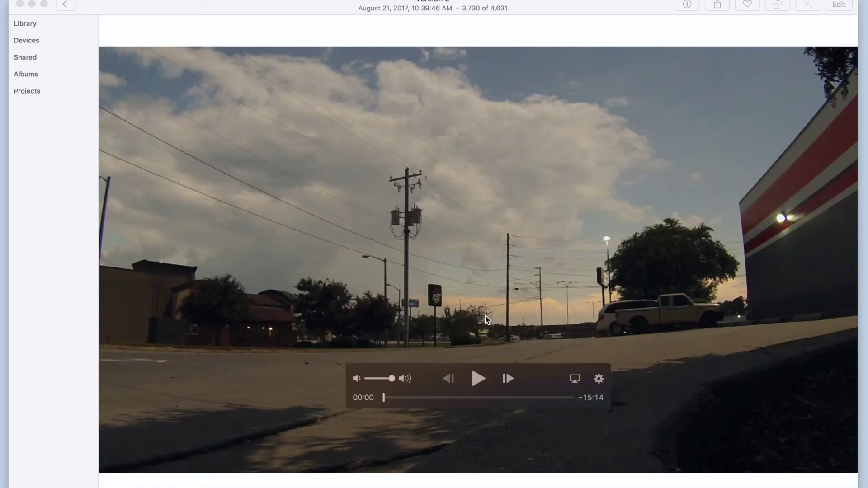
Bring Photos forward and choose Trim from the video's gear menu
{"action": "left_click", "coordinate": [599, 382]}
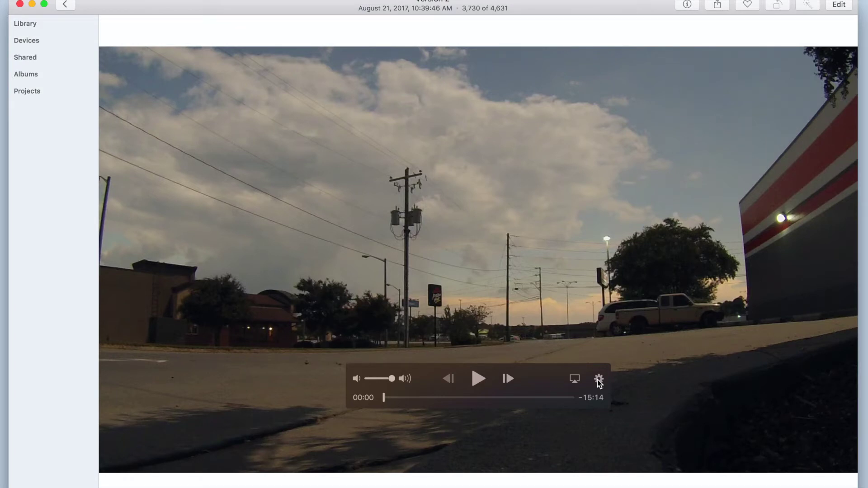
{"action": "left_click", "coordinate": [599, 381]}
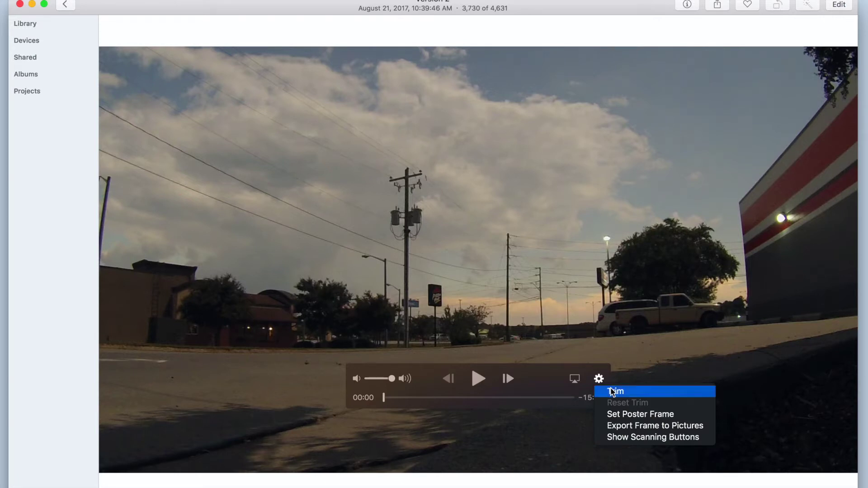
{"action": "left_click", "coordinate": [614, 392]}
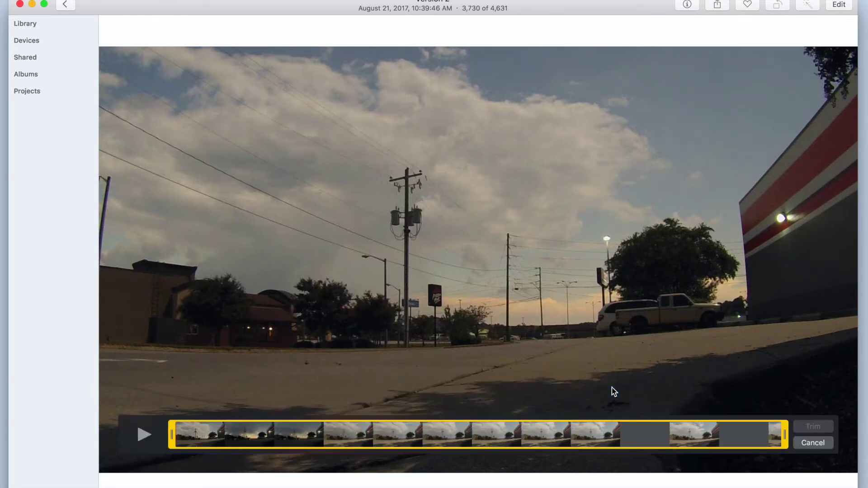
Set the clip's start to about 00:11 and its end to about 04:33, then apply the trim
{"action": "left_click", "coordinate": [785, 436]}
{"action": "left_click_drag", "start_coordinate": [785, 436], "coordinate": [361, 437]}
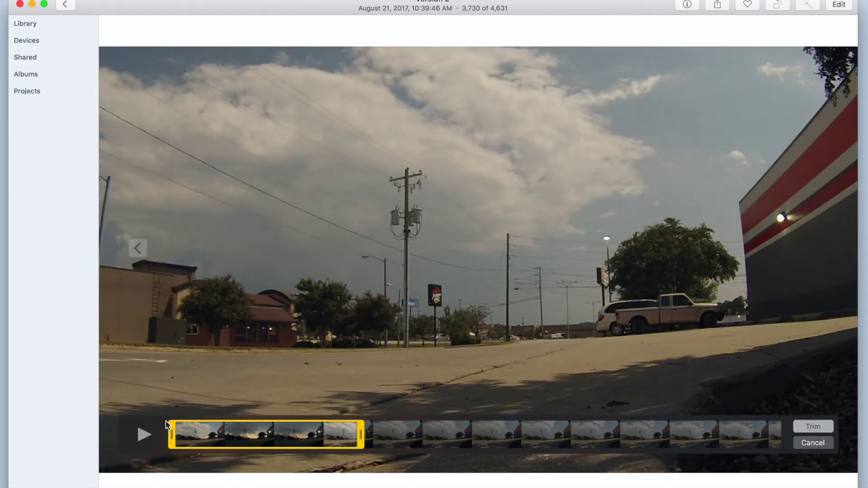
{"action": "left_click_drag", "start_coordinate": [172, 433], "coordinate": [139, 428]}
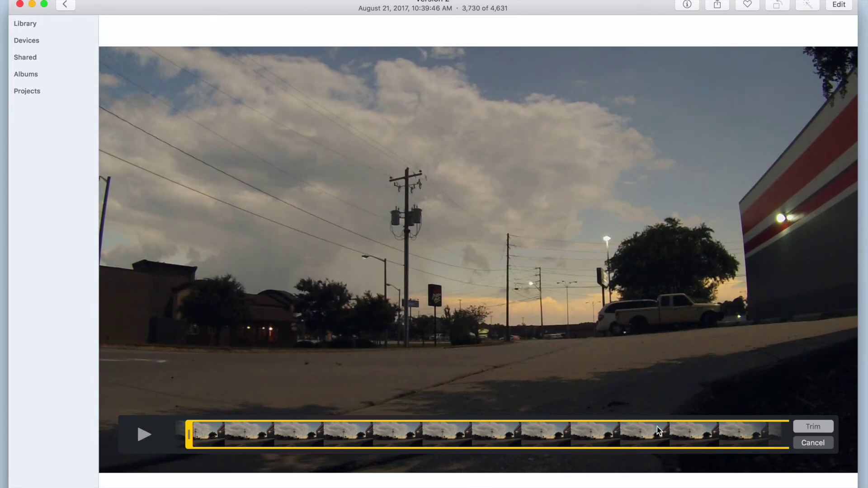
{"action": "left_click_drag", "start_coordinate": [186, 431], "coordinate": [128, 434]}
{"action": "left_click_drag", "start_coordinate": [465, 434], "coordinate": [365, 431]}
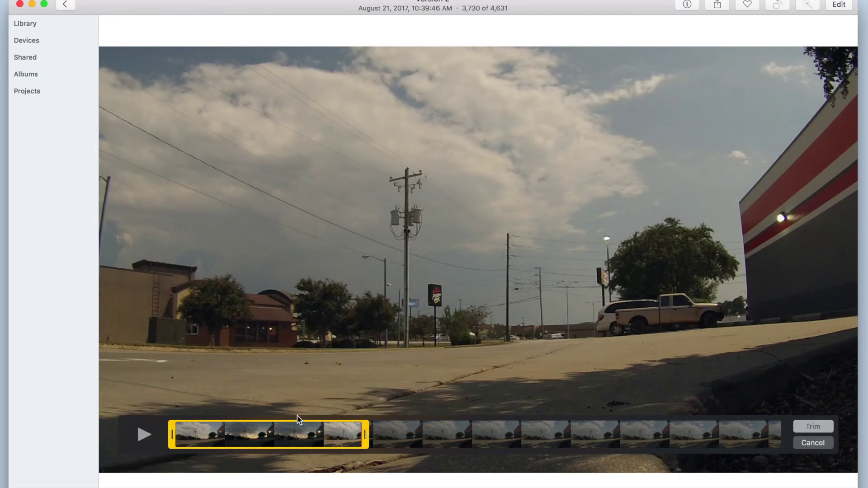
{"action": "left_click", "coordinate": [803, 429]}
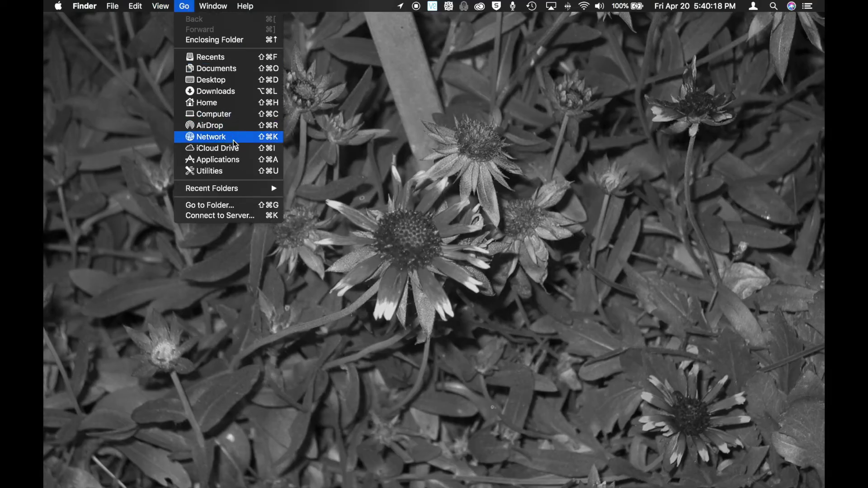
Go to the Applications folder and select QuickTime Player
{"action": "left_click", "coordinate": [237, 159]}
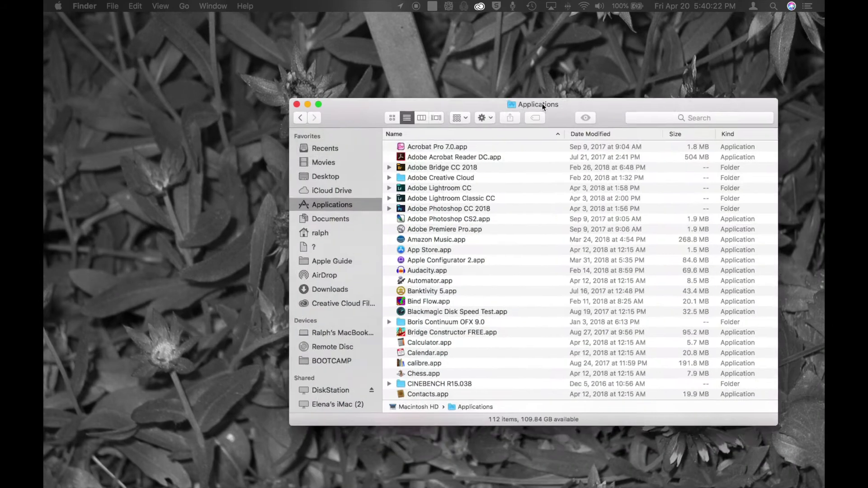
{"action": "scroll", "coordinate": [417, 232], "scroll_direction": "down", "scroll_amount": 10}
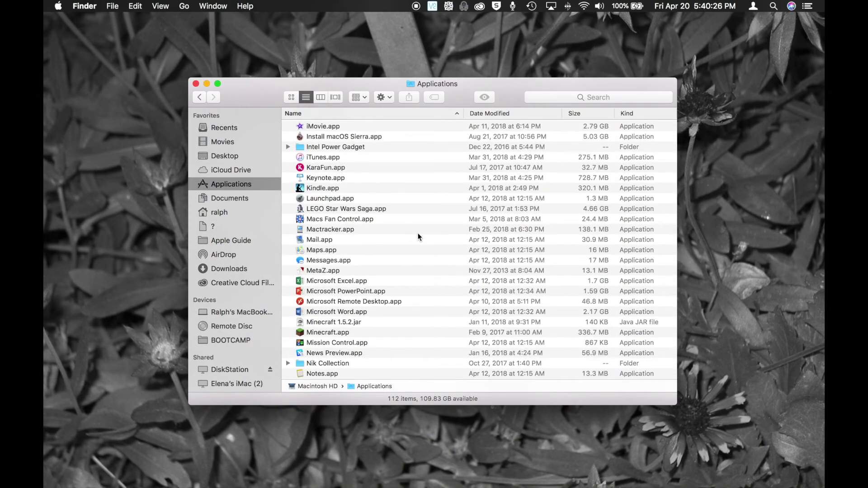
{"action": "scroll", "coordinate": [418, 232], "scroll_direction": "down", "scroll_amount": 10}
{"action": "left_click", "coordinate": [346, 142]}
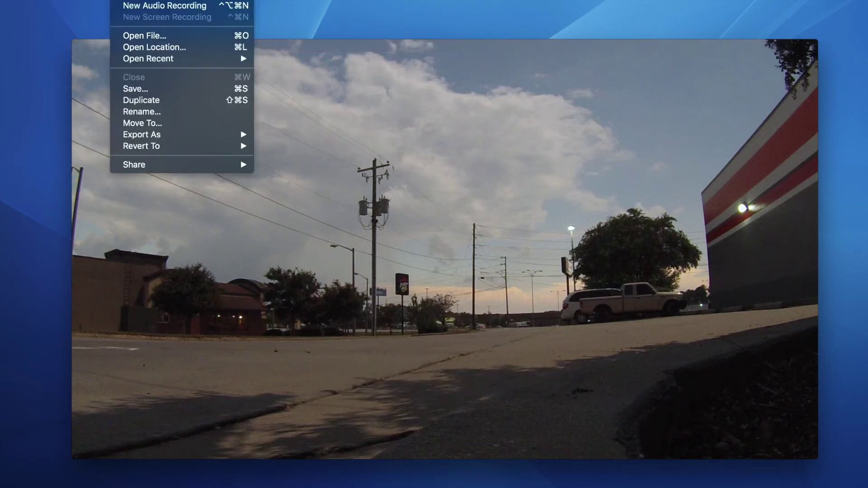
Choose Trim from QuickTime Player's Edit menu
{"action": "key", "text": "Right"}
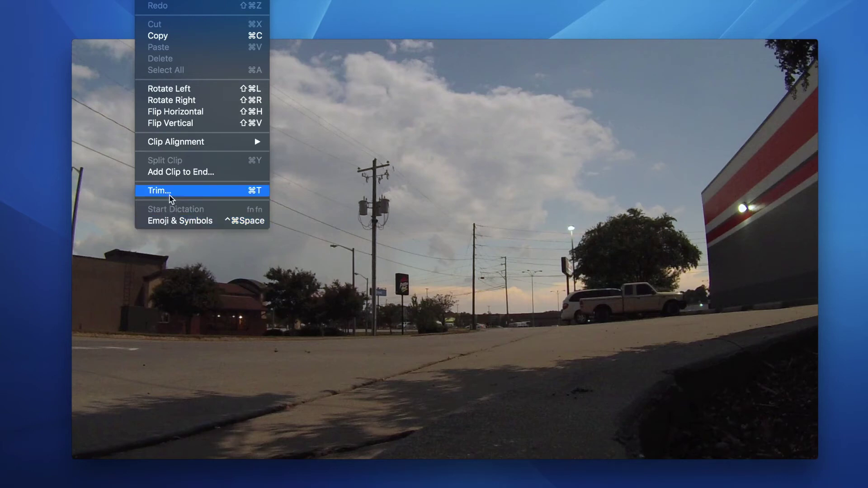
{"action": "left_click", "coordinate": [159, 190]}
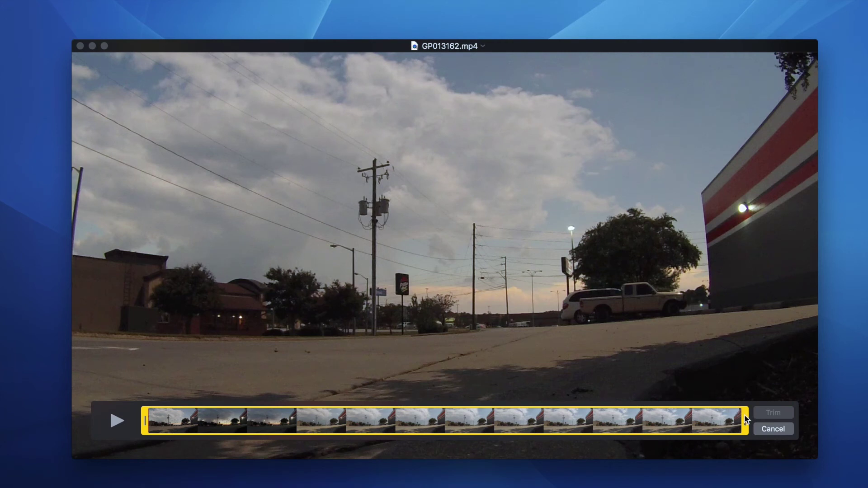
Trim GP013162.mp4 to run from about 00:13 to about 05:07
{"action": "left_click", "coordinate": [745, 418]}
{"action": "left_click", "coordinate": [745, 424]}
{"action": "left_click_drag", "start_coordinate": [745, 424], "coordinate": [452, 432]}
{"action": "left_click_drag", "start_coordinate": [452, 432], "coordinate": [312, 402]}
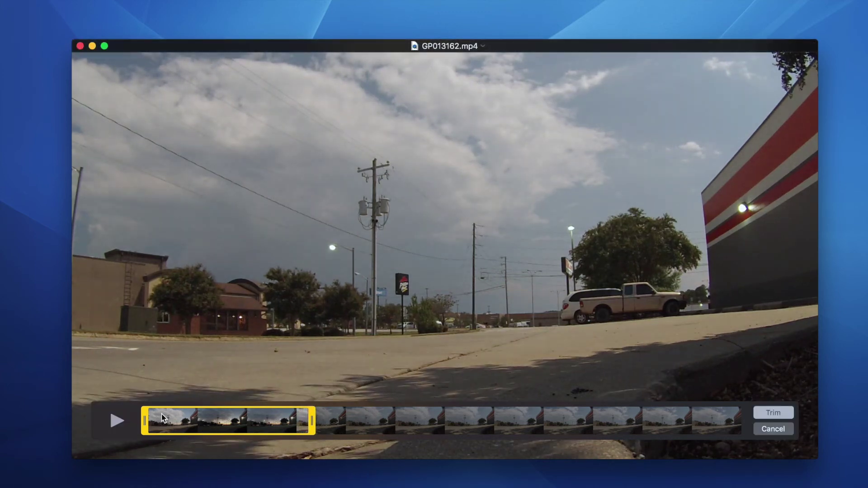
{"action": "mouse_move", "coordinate": [145, 421]}
{"action": "left_mouse_down"}
{"action": "mouse_move", "coordinate": [156, 417]}
{"action": "mouse_move", "coordinate": [136, 416]}
{"action": "left_mouse_up"}
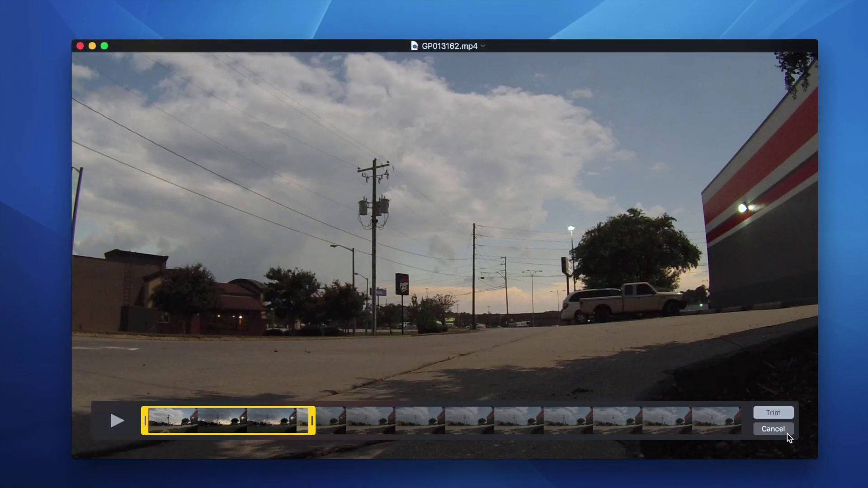
{"action": "left_click", "coordinate": [773, 413]}
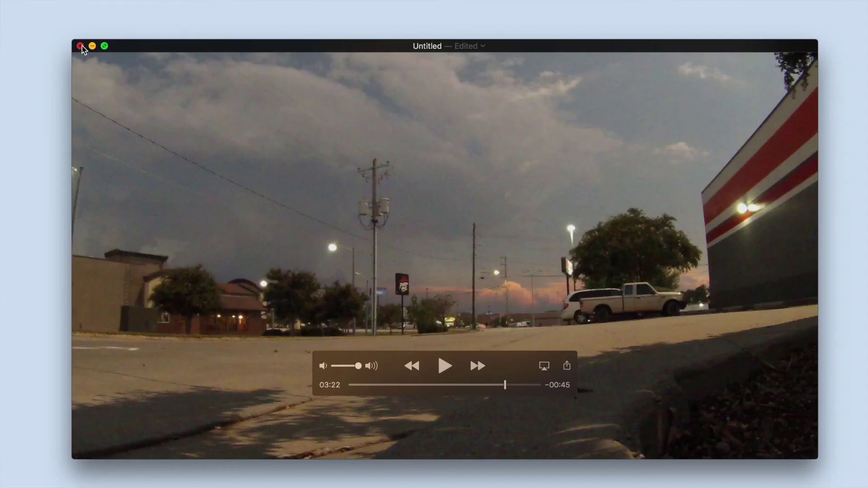
Save the trimmed clip as New Trim.mp4 on the Desktop
{"action": "left_click", "coordinate": [80, 46]}
{"action": "type", "text": "New"}
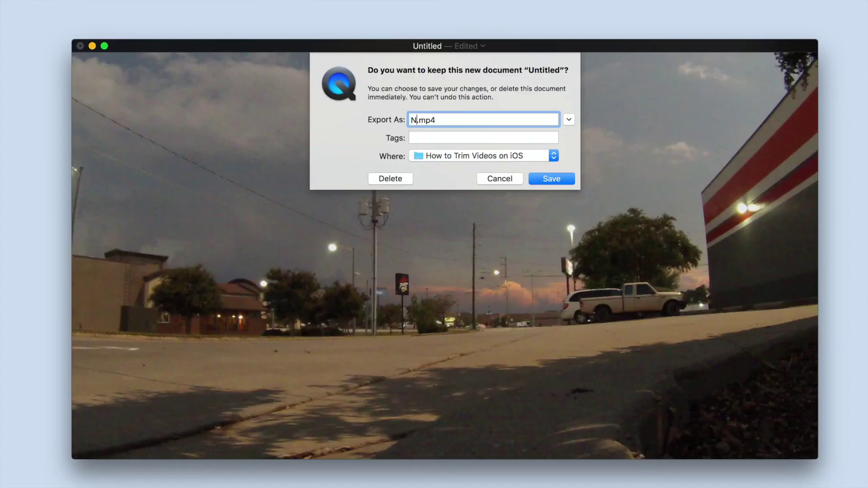
{"action": "type", "text": " Trim"}
{"action": "left_click", "coordinate": [485, 156]}
{"action": "left_click", "coordinate": [436, 273]}
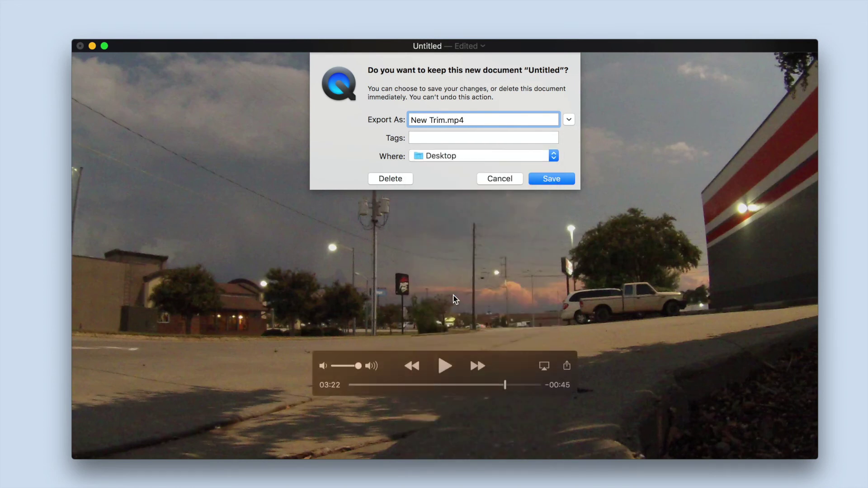
{"action": "left_click", "coordinate": [551, 179]}
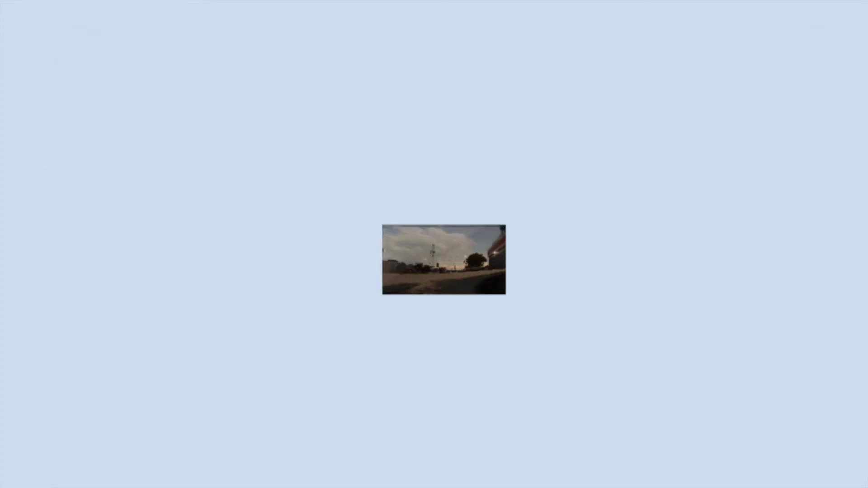